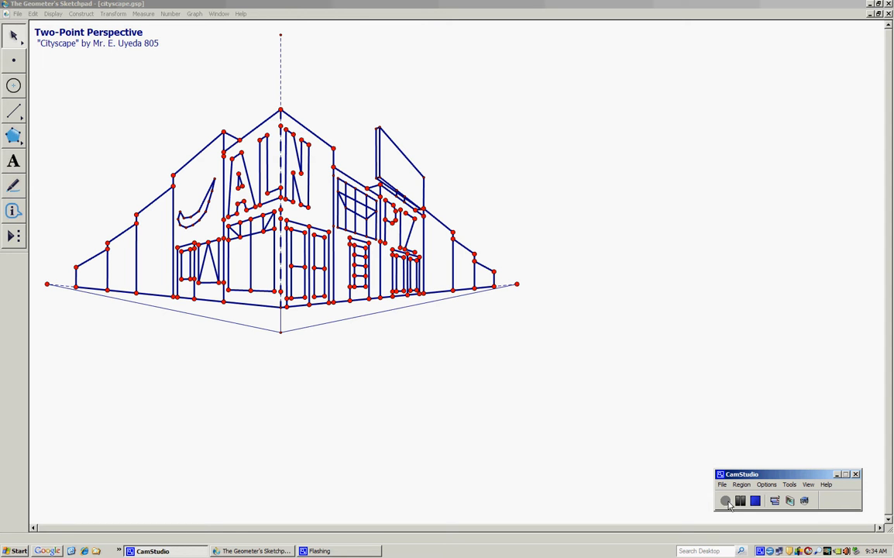
Draw a vertical corner edge rising from the tall left building's sloping roofline and connect its upper end to both vanishing points
click(13, 117)
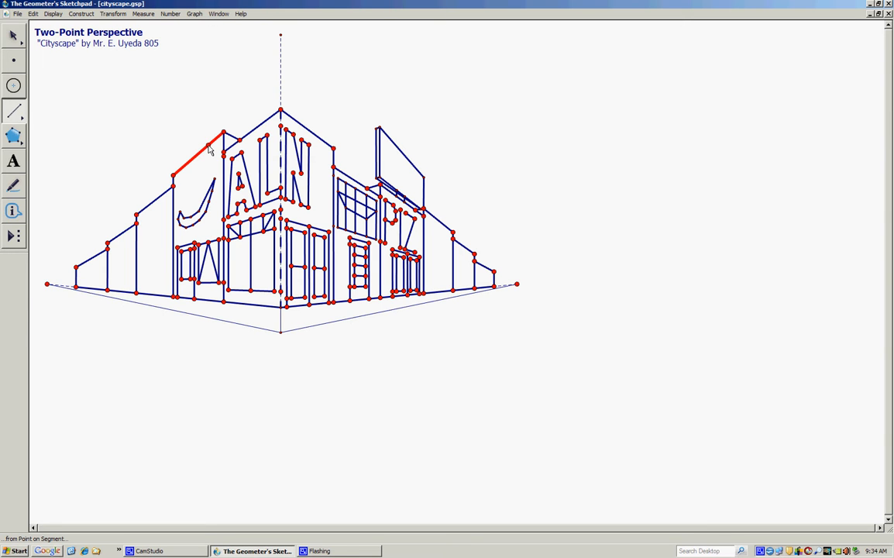
drag(207, 147, 209, 76)
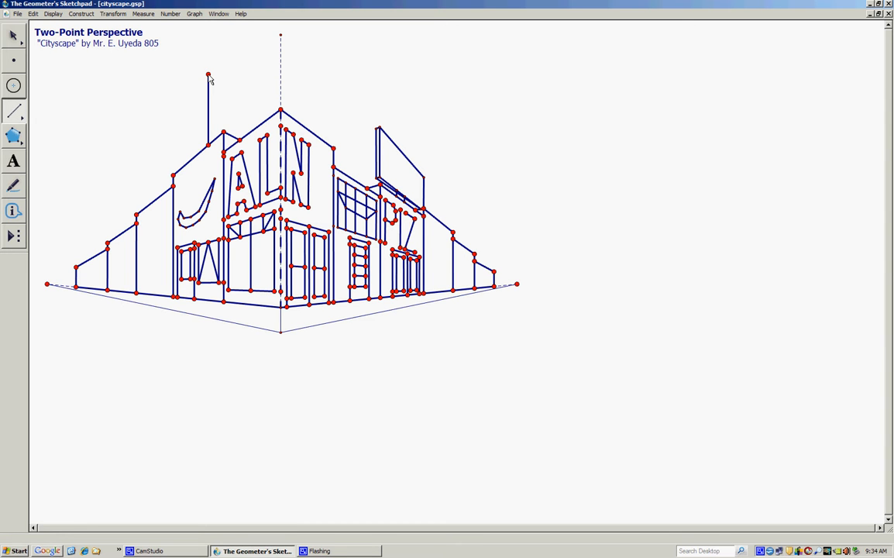
drag(208, 76, 208, 76)
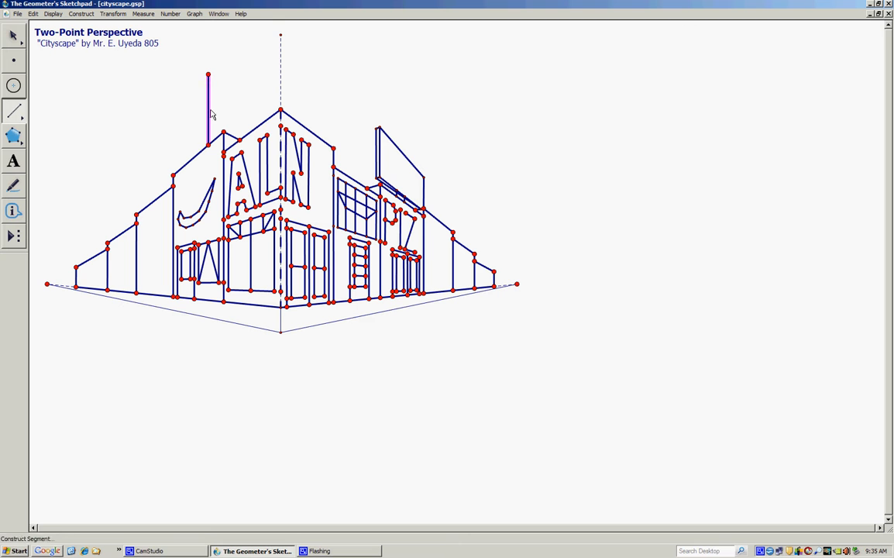
mouse_move(209, 77)
mouse_down()
mouse_move(152, 136)
mouse_move(48, 284)
mouse_up()
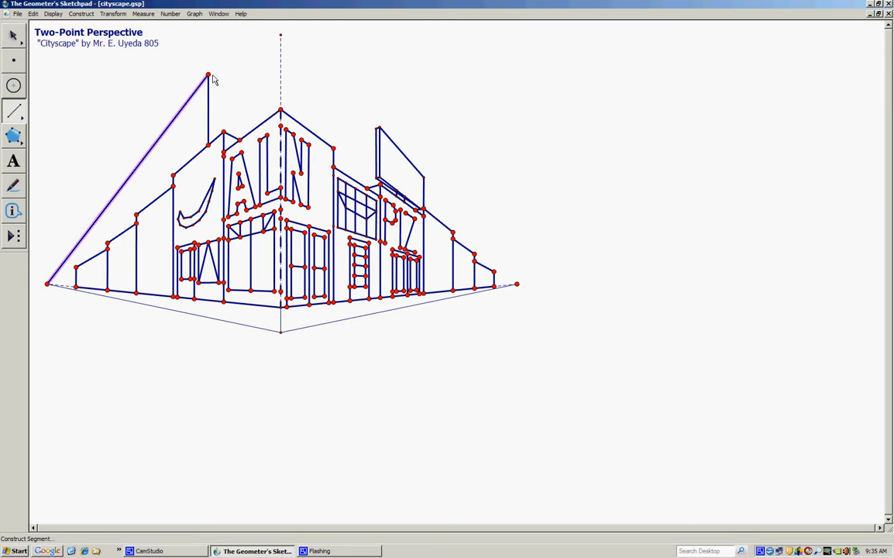
drag(209, 75, 518, 288)
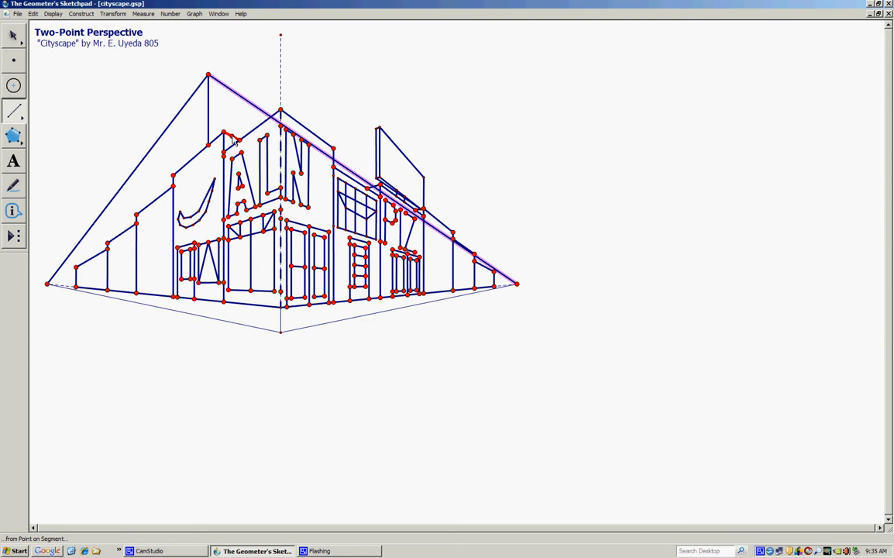
Draw the rooftop tower's two vertical side edges between guides and roof, and trace solid top edges over guides made dashed
drag(232, 138, 231, 91)
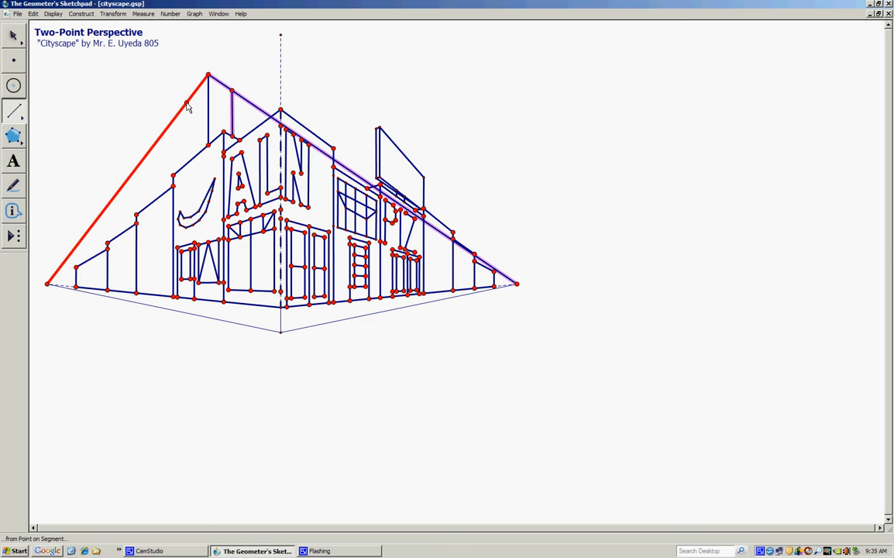
drag(186, 106, 186, 168)
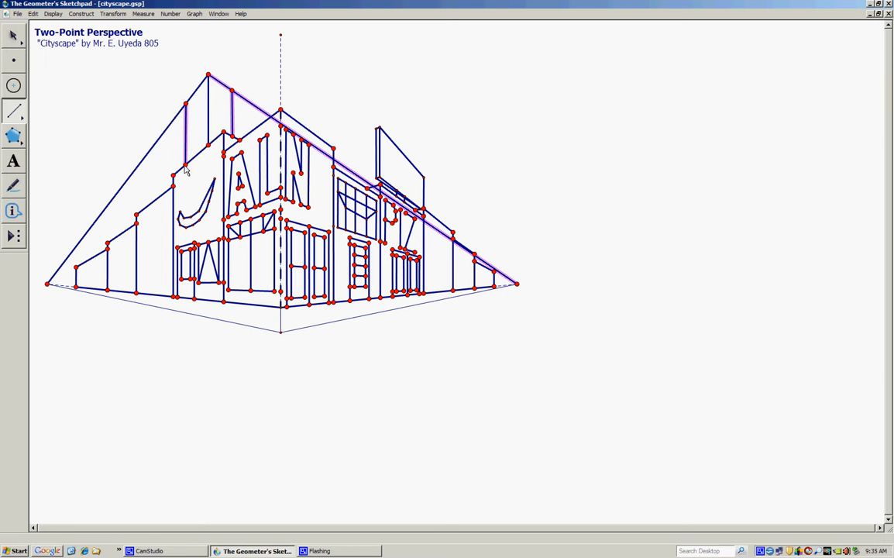
click(201, 59)
drag(201, 59, 232, 90)
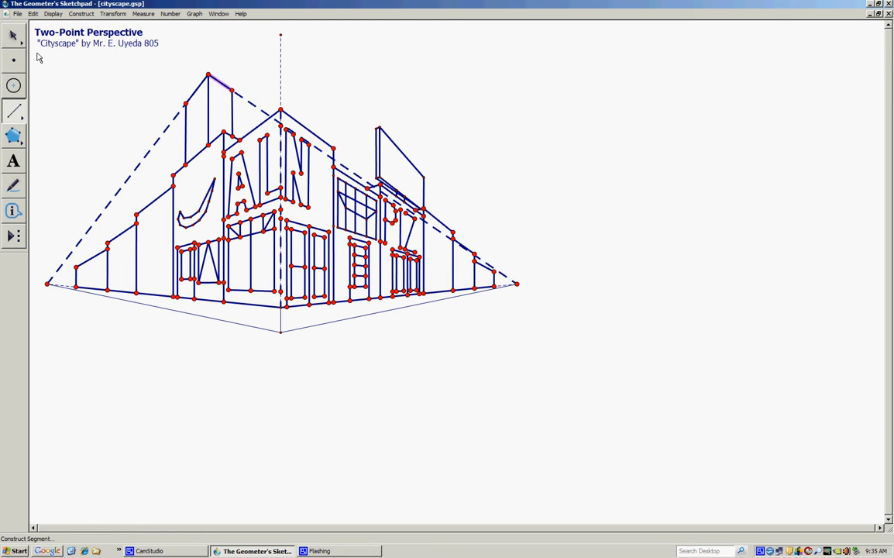
Hide the two dashed guide segments running from the tower's peak to the vanishing points
click(13, 38)
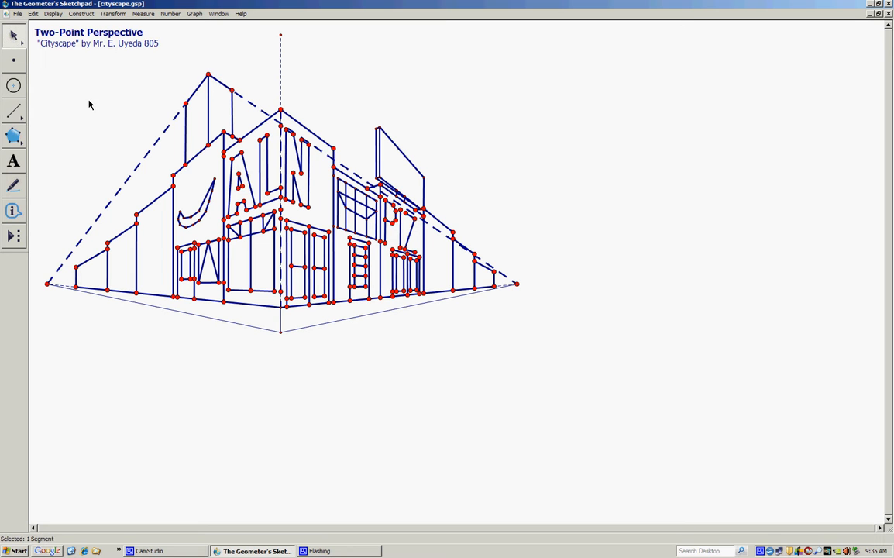
click(152, 152)
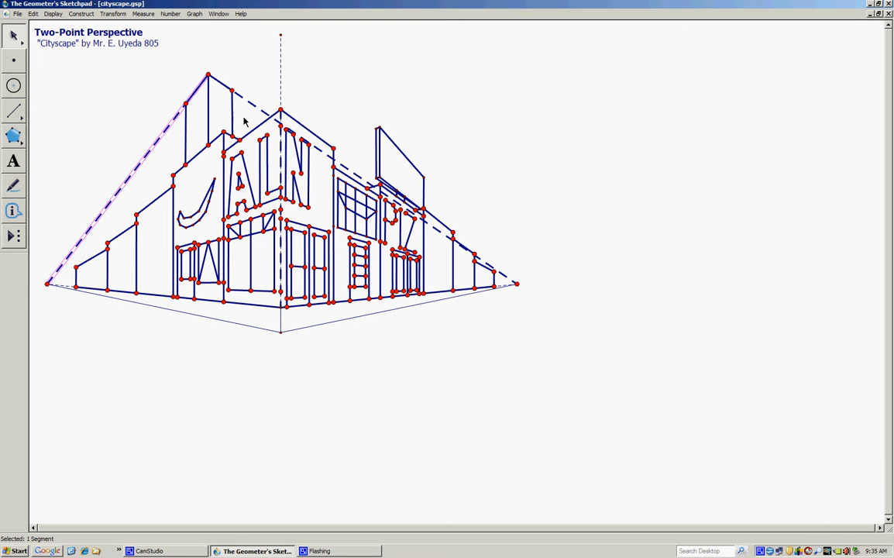
click(251, 102)
key(ctrl+h)
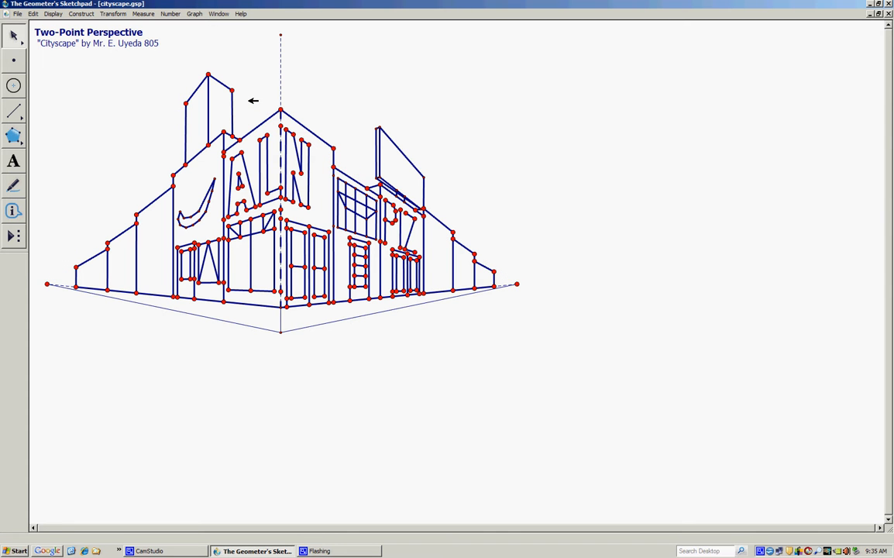
Draw guide segments from a point just below the peak on the tower's corner edge to both vanishing points
click(12, 111)
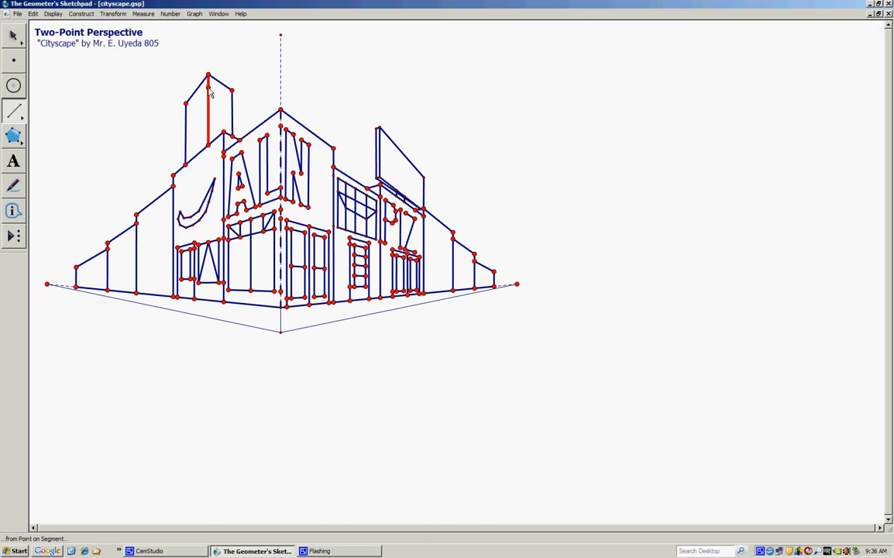
drag(208, 76, 48, 284)
mouse_move(208, 91)
mouse_down()
mouse_move(485, 253)
mouse_move(518, 285)
mouse_up()
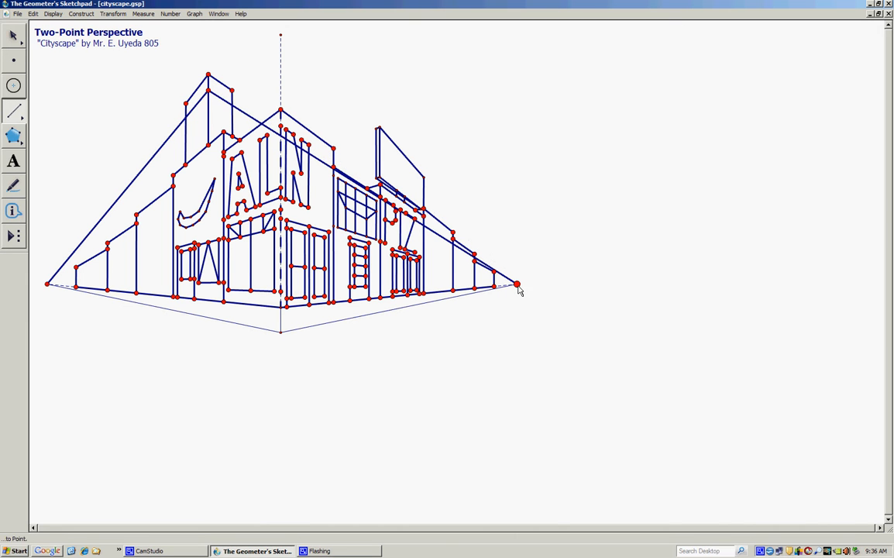
click(14, 35)
click(91, 68)
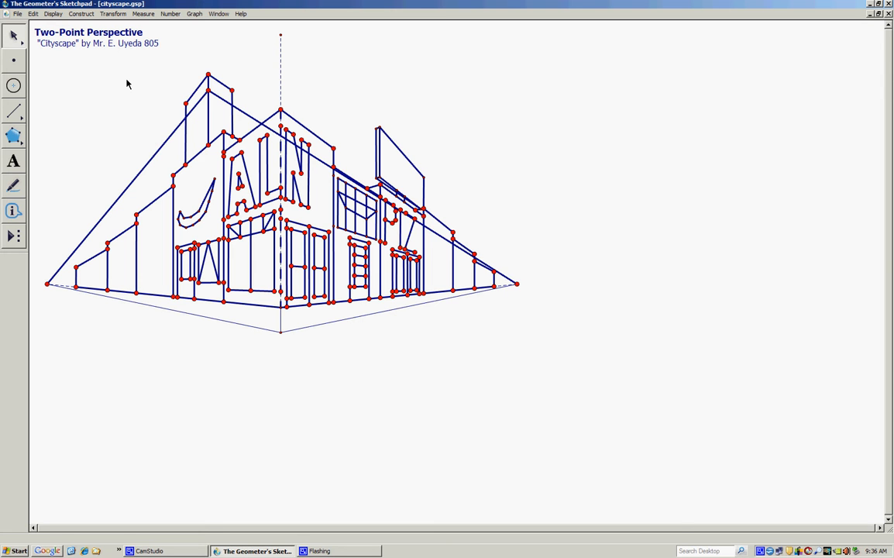
Draw two more pairs of guide segments from lower points on the tower's corner edge to both vanishing points
click(13, 110)
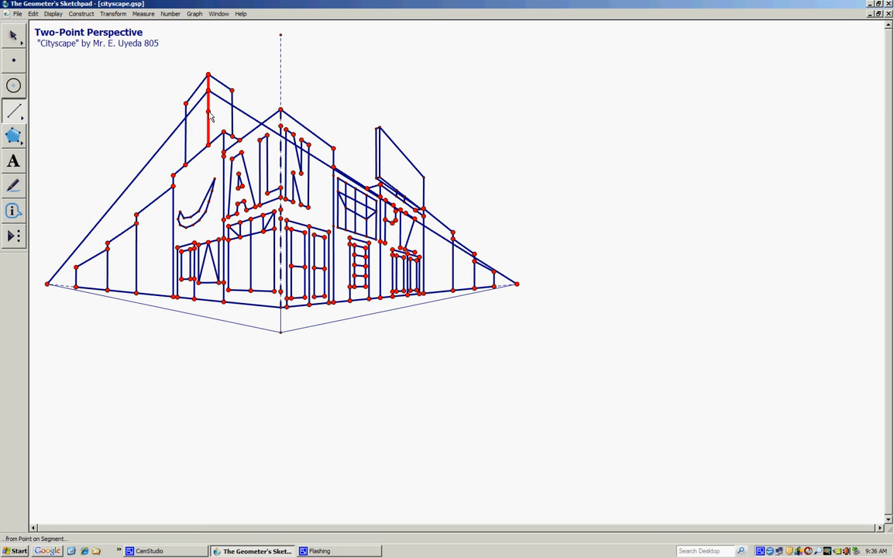
drag(186, 103, 48, 285)
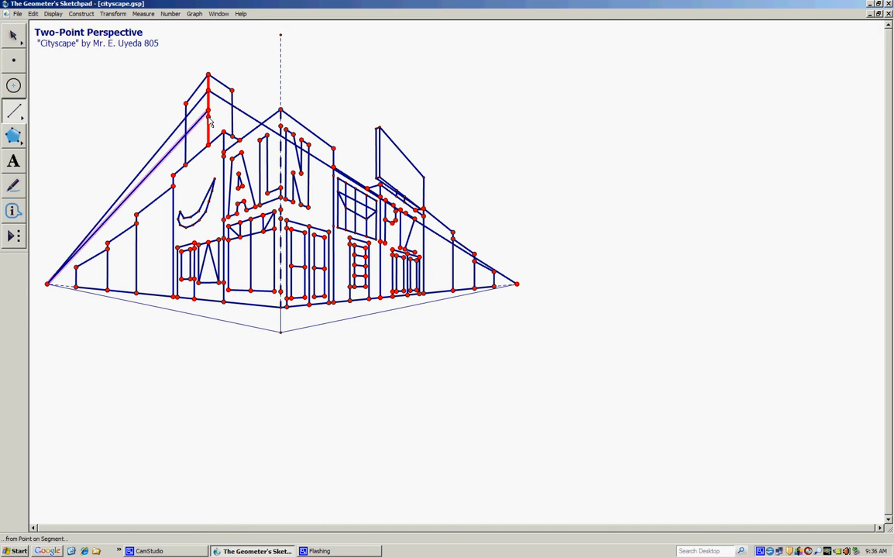
drag(210, 112, 517, 284)
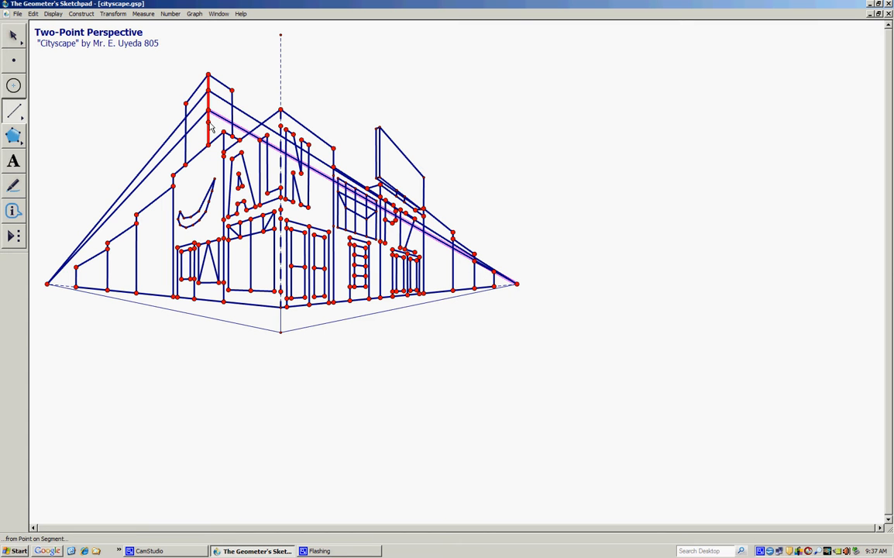
drag(209, 129, 48, 285)
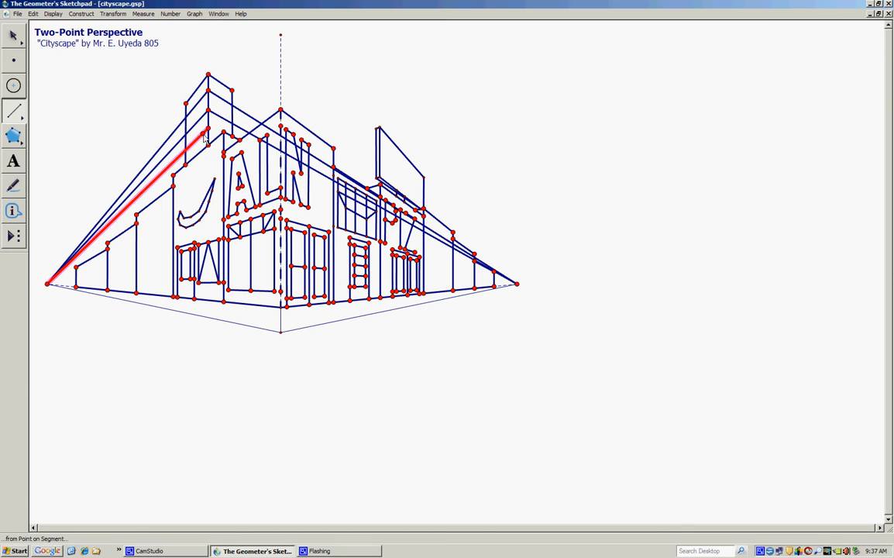
drag(208, 110, 517, 283)
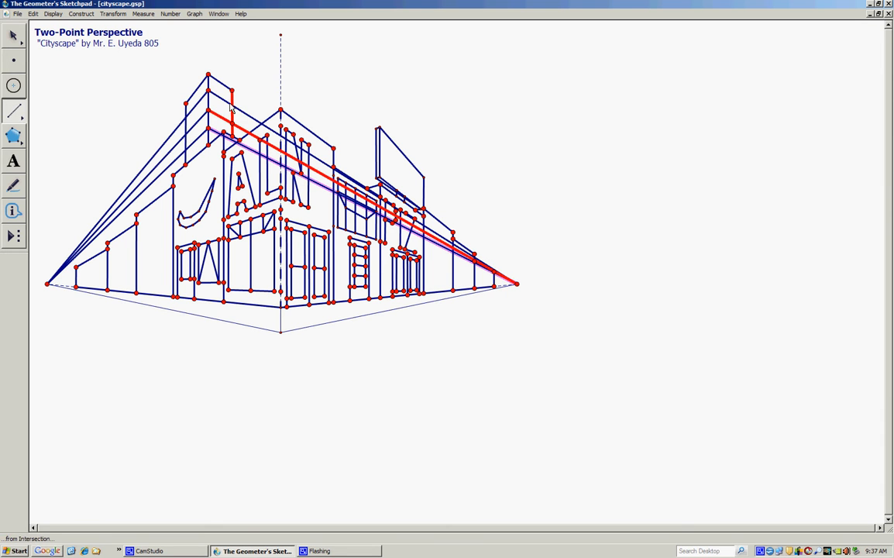
Trace three solid horizontal bands across each tower face over the guides, and make the guide segments dashed
mouse_move(208, 92)
mouse_down()
mouse_move(186, 117)
mouse_move(198, 123)
mouse_move(187, 138)
mouse_up()
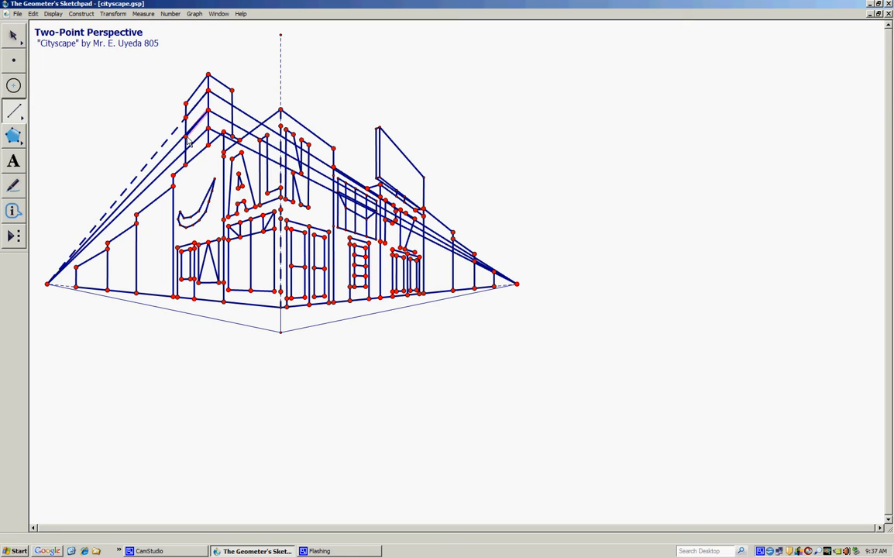
click(33, 13)
click(37, 23)
mouse_move(209, 110)
mouse_down()
mouse_move(186, 135)
mouse_move(203, 136)
mouse_move(186, 153)
mouse_up()
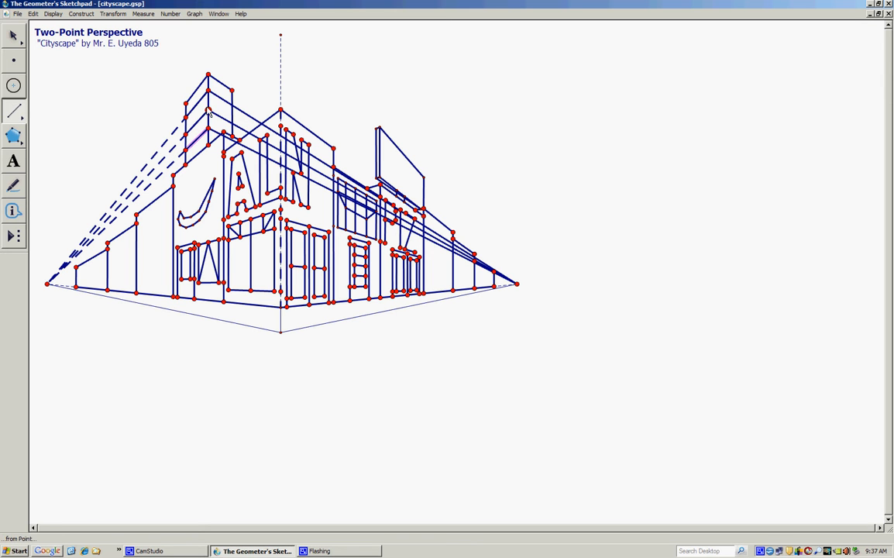
drag(208, 91, 222, 138)
Hide all the dashed guide segments running from the tower's bands to the left and right vanishing points
click(14, 35)
click(117, 128)
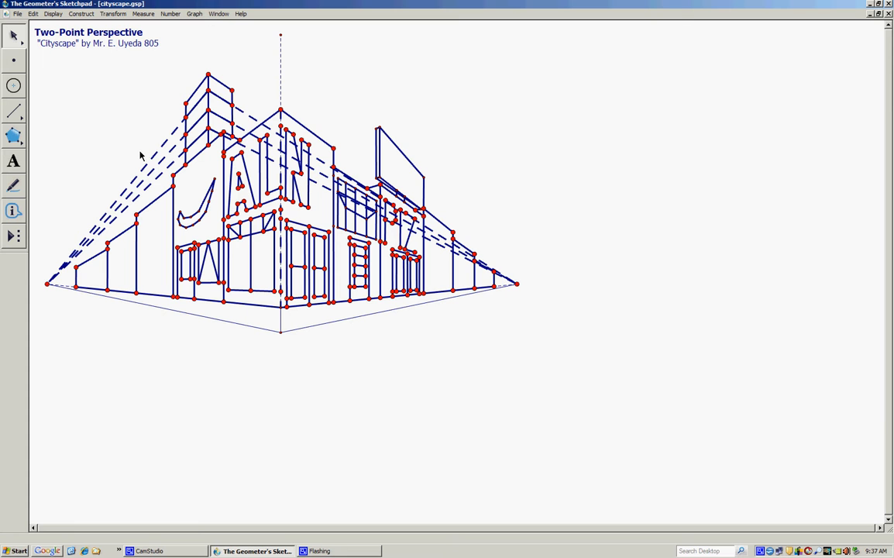
drag(140, 153, 152, 196)
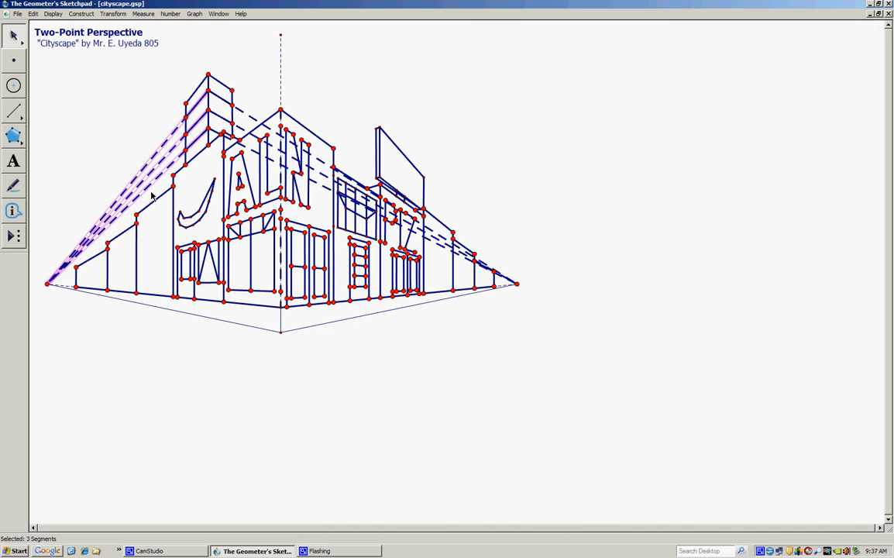
key(ctrl+h)
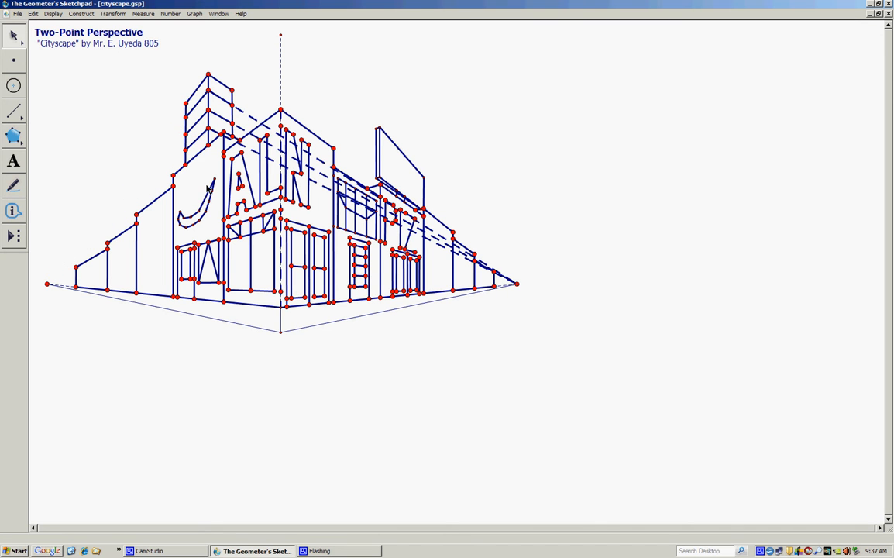
click(224, 102)
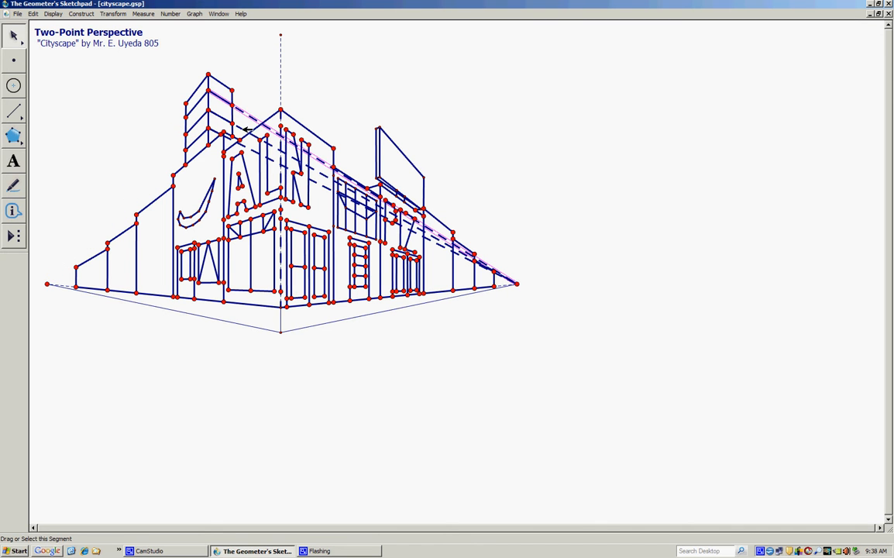
click(252, 150)
click(253, 150)
key(ctrl+h)
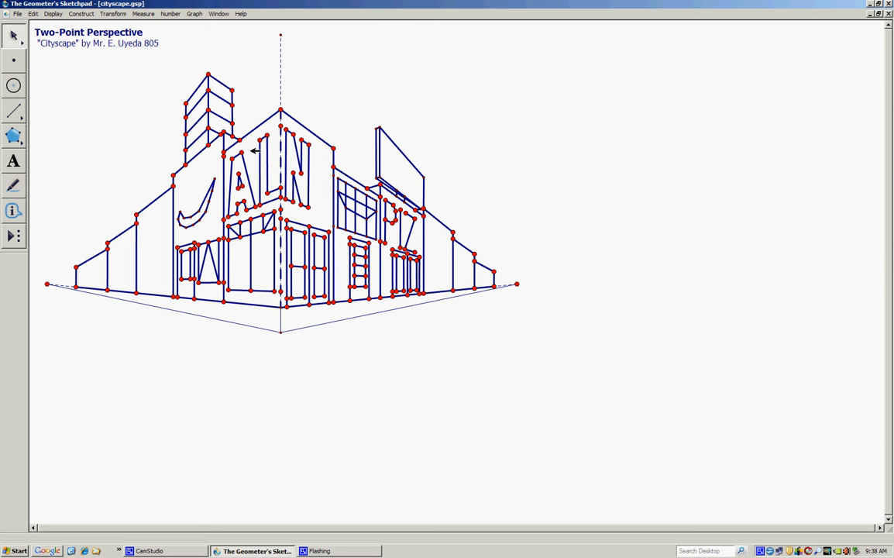
Add another band near the top of the tower's right face using a guide to the right vanishing point, and hide that guide
click(14, 105)
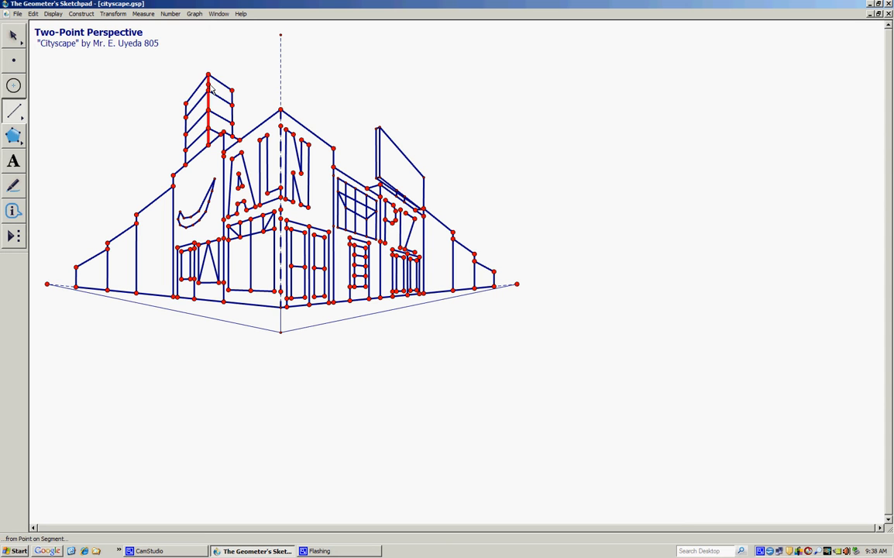
mouse_move(209, 88)
mouse_down()
mouse_move(497, 260)
mouse_move(517, 283)
mouse_up()
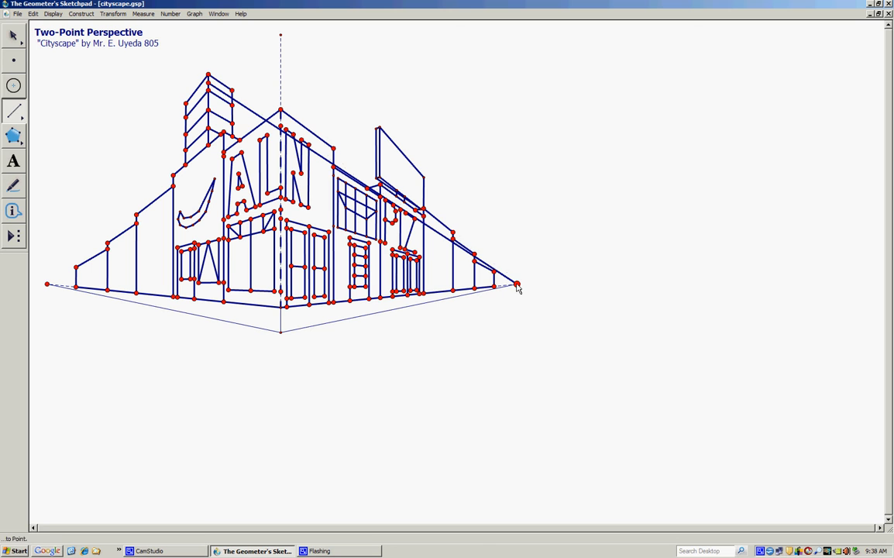
drag(208, 83, 232, 99)
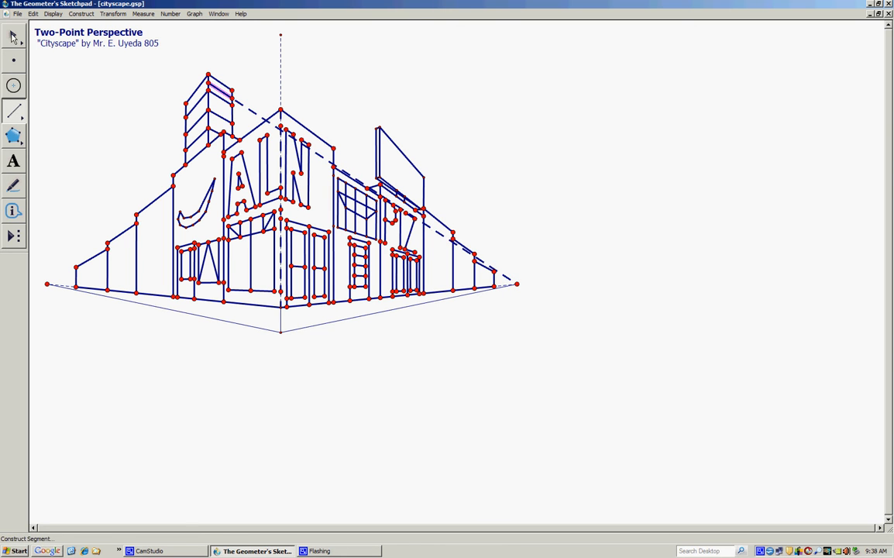
click(14, 38)
click(259, 90)
click(253, 110)
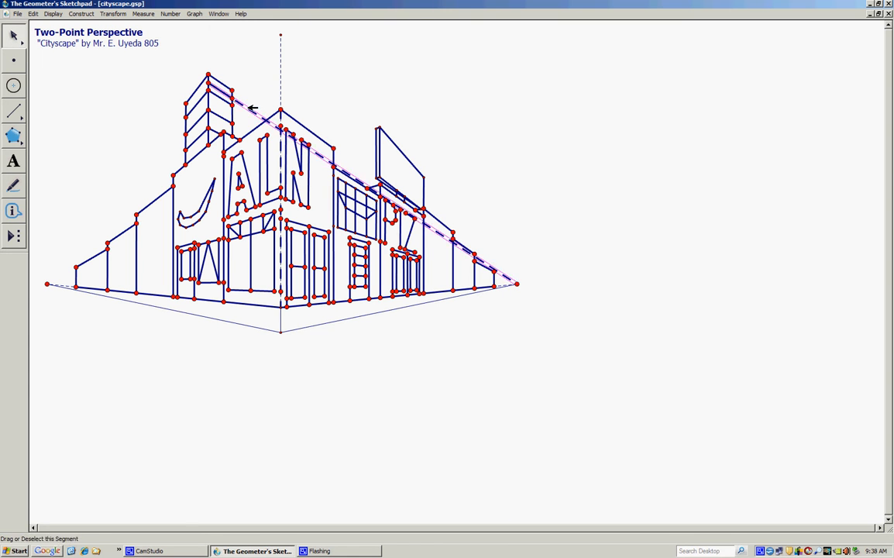
key(ctrl+h)
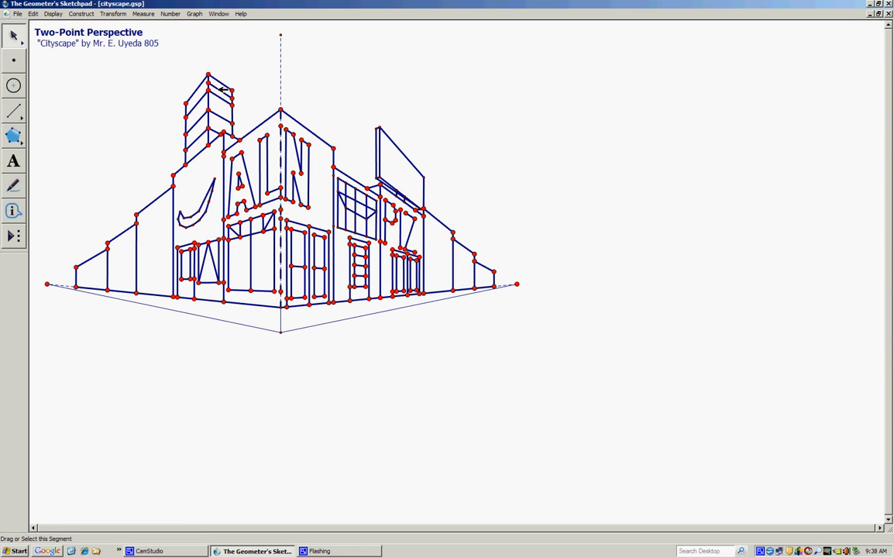
Set the line style of the new band on the tower's right face to Thin
click(80, 14)
mouse_move(52, 15)
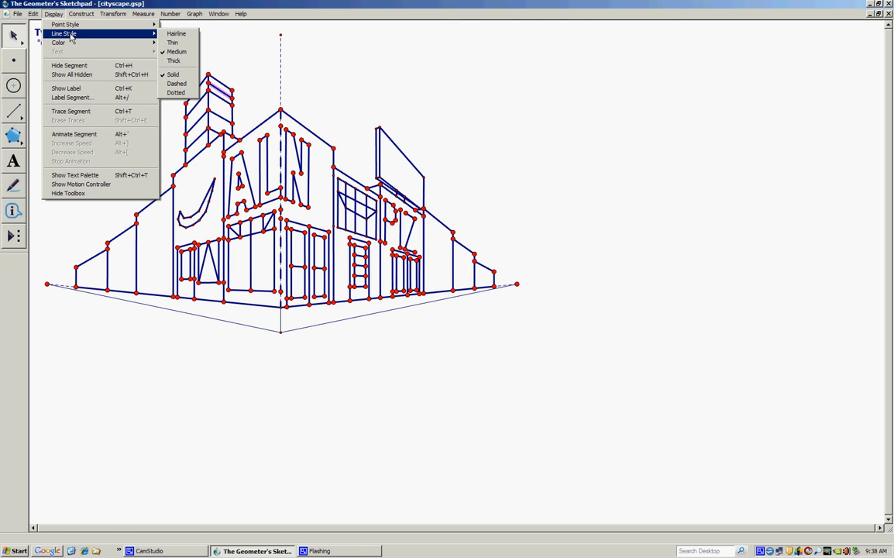
click(173, 43)
click(260, 69)
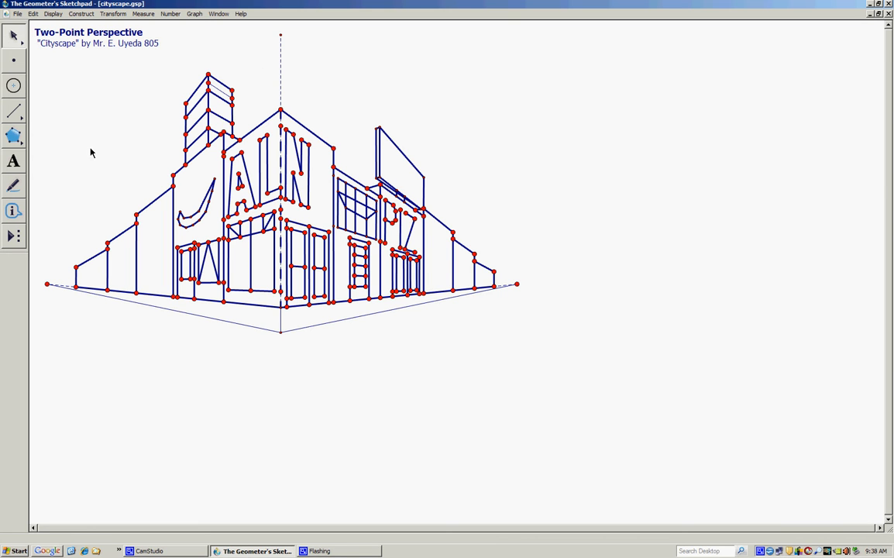
Draw a vertical segment rising from the central building's right roofline as a new tower's front corner, and set its line style to Medium
click(20, 116)
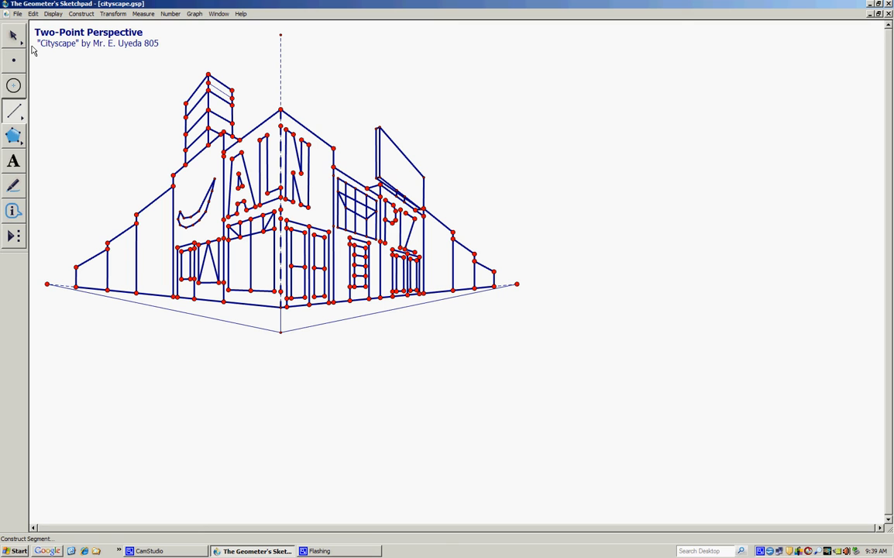
drag(281, 111, 306, 53)
click(53, 13)
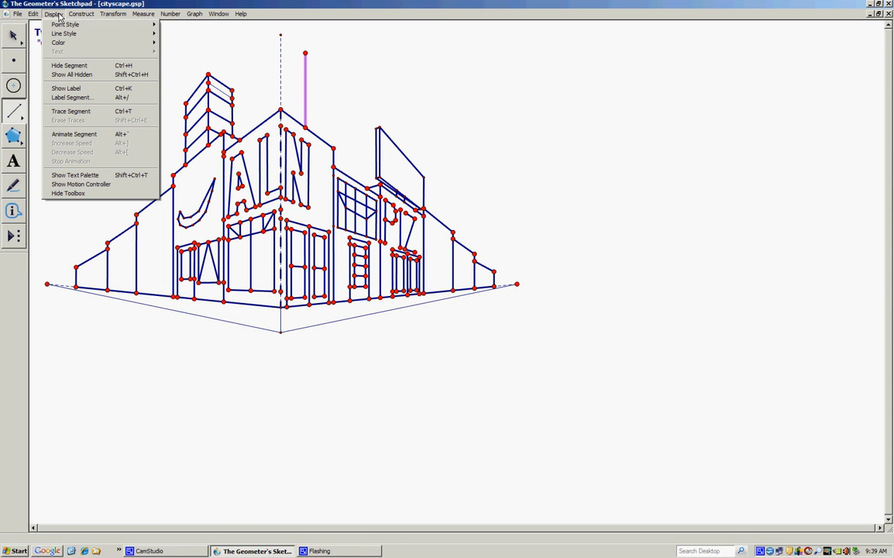
mouse_move(73, 34)
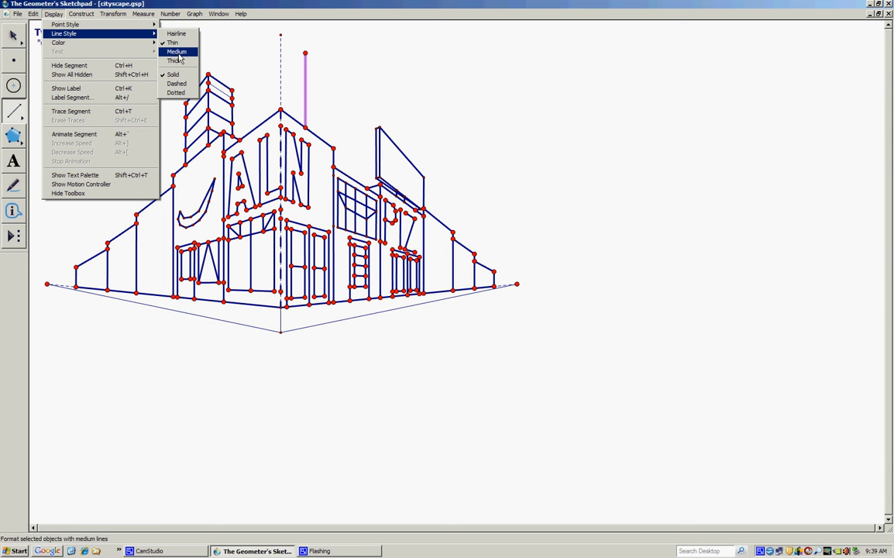
click(172, 53)
Draw guide segments from the top of the new tower's front corner to the right and left vanishing points
click(307, 54)
click(516, 284)
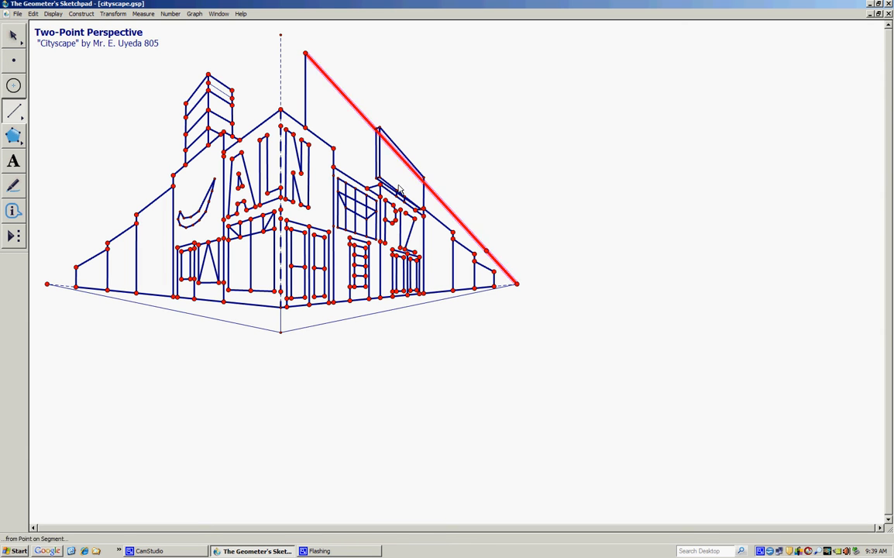
click(306, 54)
click(47, 285)
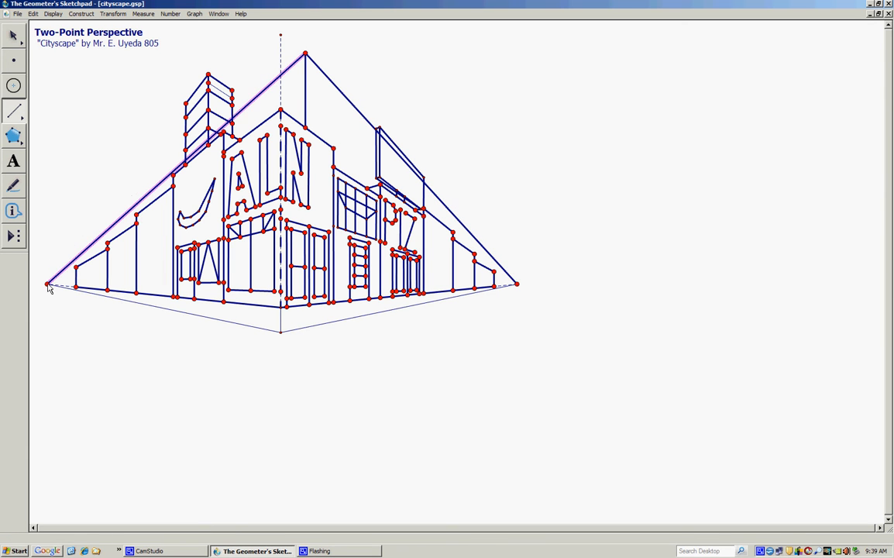
Draw the new tower's right and left vertical edges from the guides down to the central building's roofline
click(324, 74)
click(324, 98)
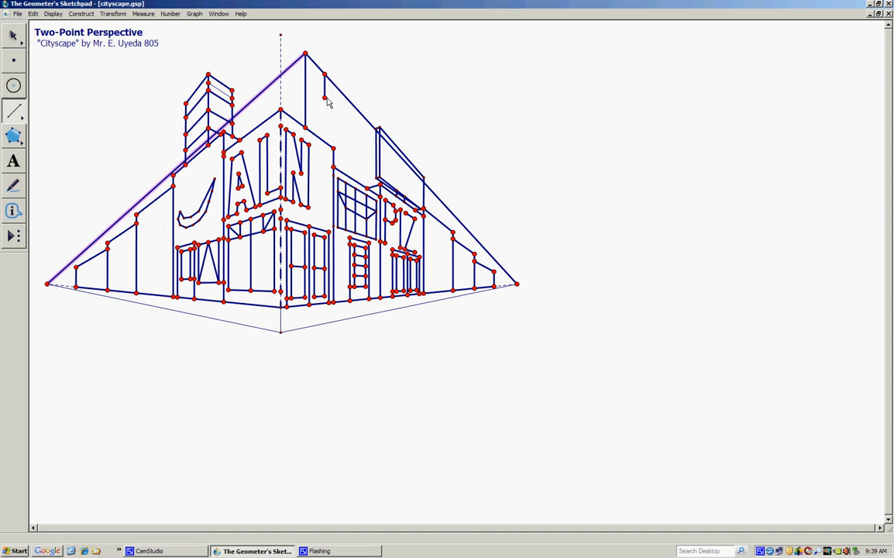
click(326, 144)
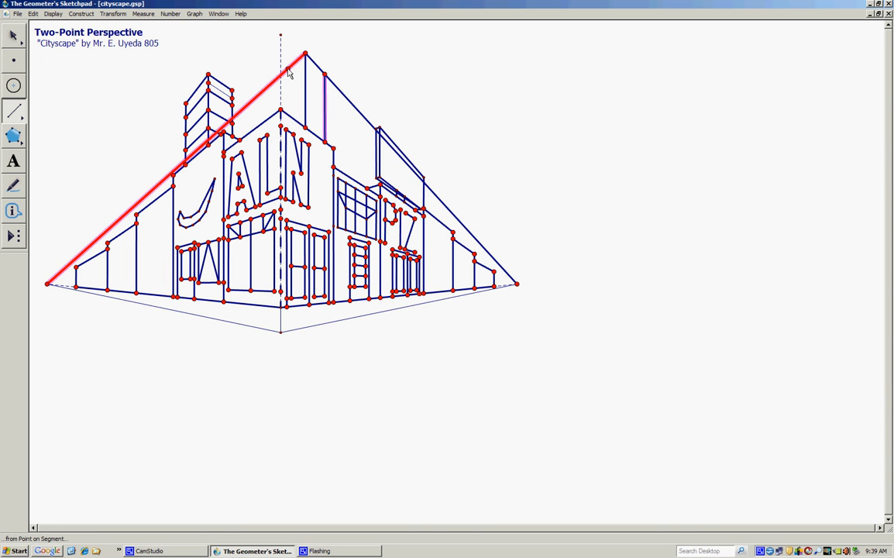
click(288, 68)
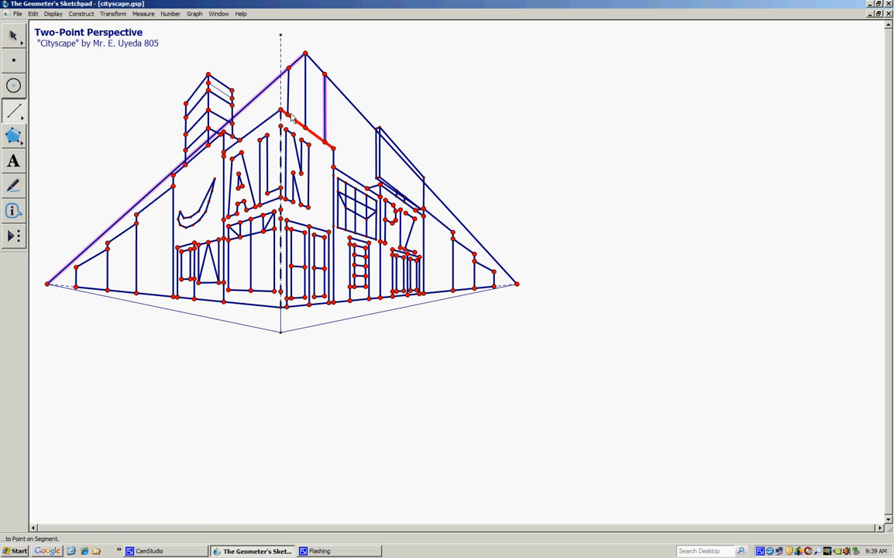
click(290, 116)
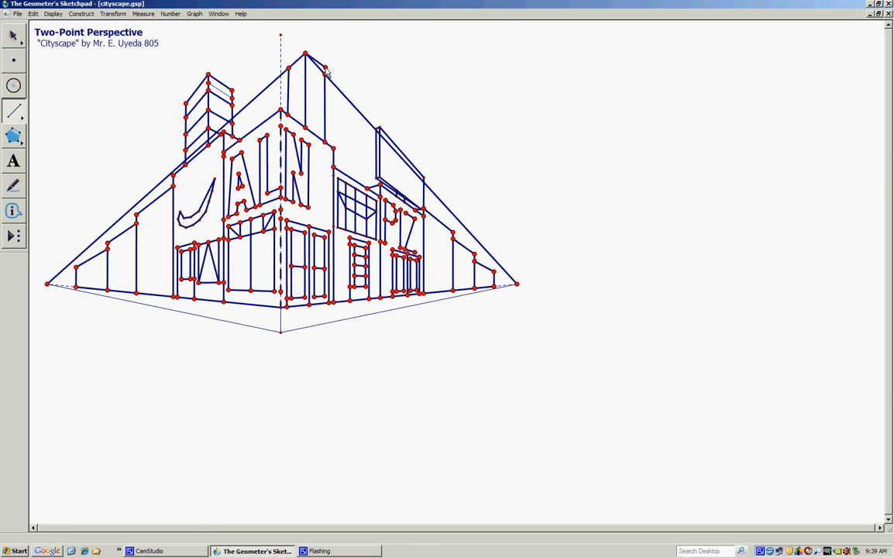
Trace the central tower's two top edges as solid segments over the guides, and make the guides dashed
click(325, 75)
click(305, 54)
click(290, 70)
key(Escape)
key(Escape)
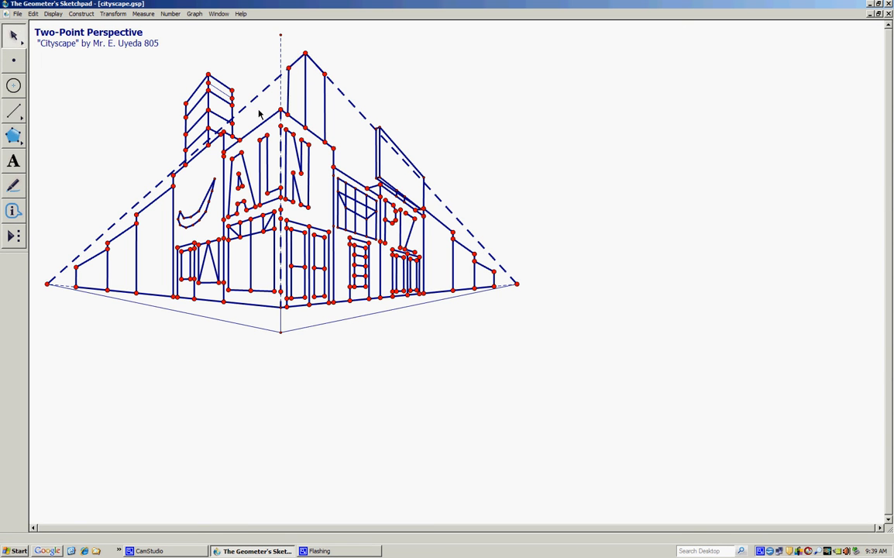
Hide the two dashed guide segments running from the central tower's peak to the vanishing points
click(265, 91)
click(356, 105)
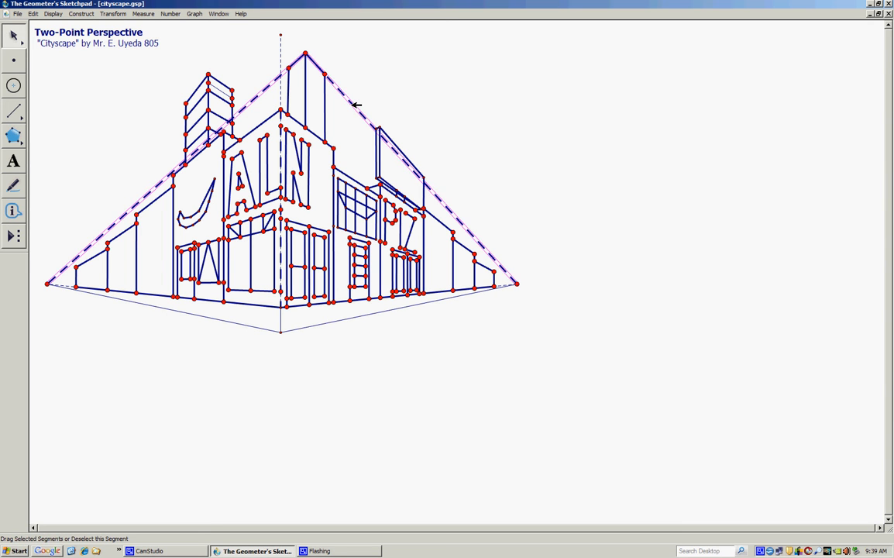
key(ctrl+h)
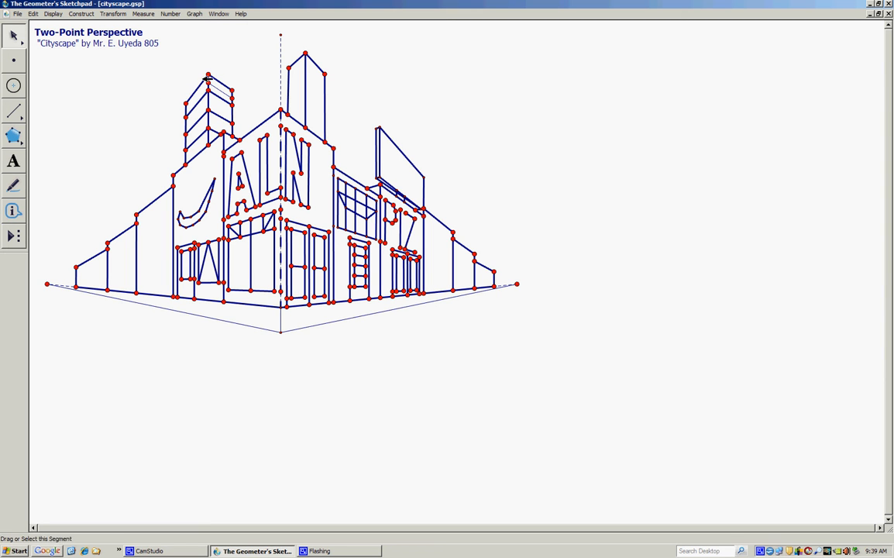
Draw a vertical corner segment rising behind the banded tower, with guide segments from its top to the left and right vanishing points
click(13, 111)
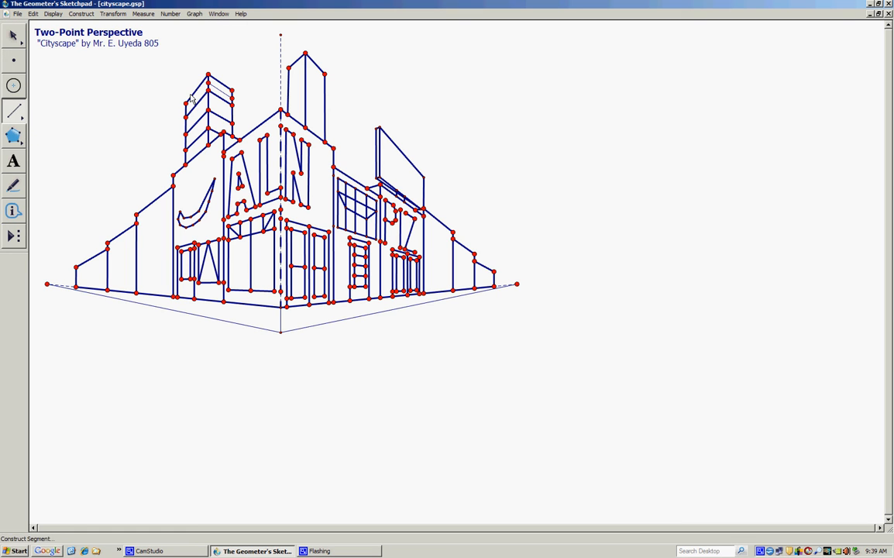
drag(193, 99, 192, 57)
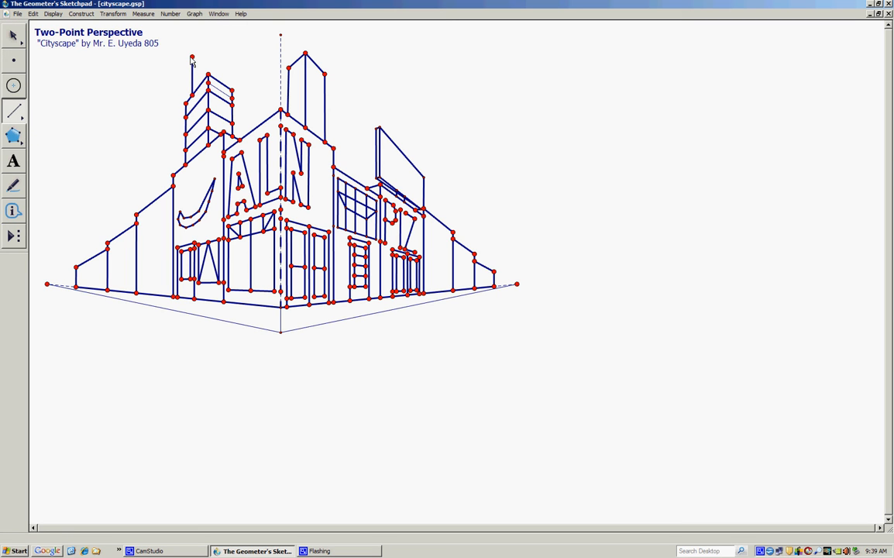
mouse_move(192, 56)
mouse_down()
mouse_move(63, 245)
mouse_move(48, 286)
mouse_up()
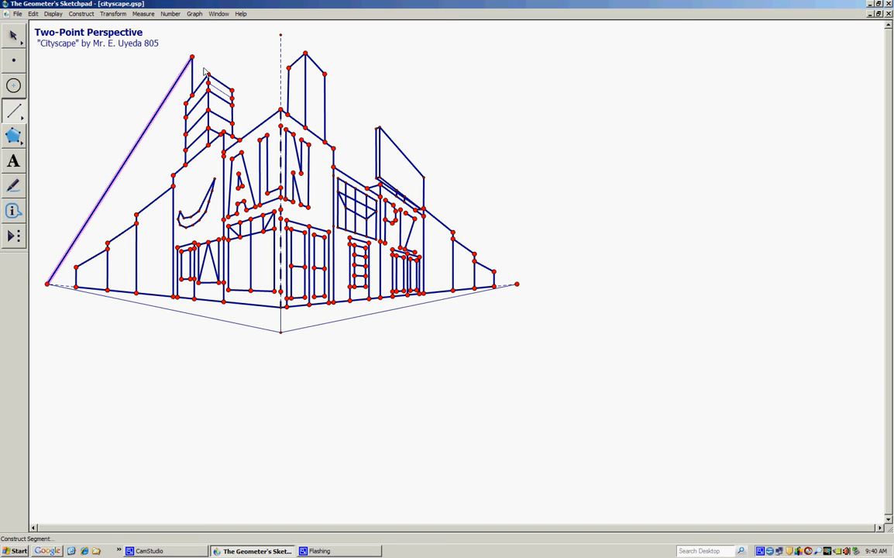
mouse_move(193, 58)
mouse_down()
mouse_move(434, 216)
mouse_move(517, 286)
mouse_up()
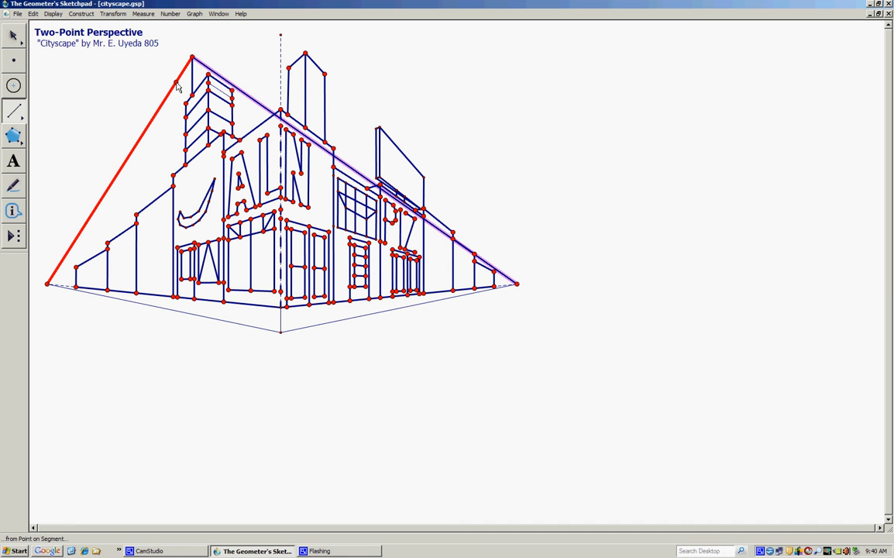
Draw the rear tower's left and short right edges, trace its solid top edges over the guides, and make the guides dashed
drag(176, 87, 177, 174)
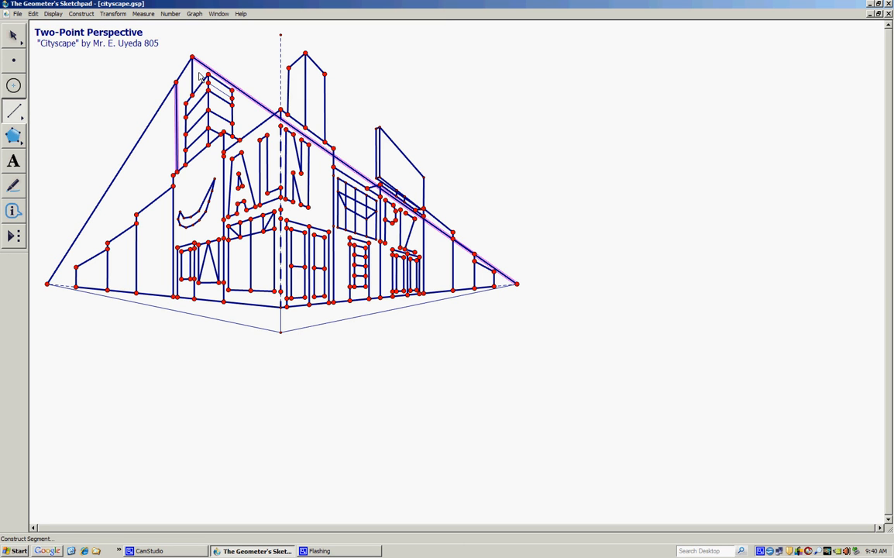
mouse_move(204, 68)
mouse_down()
mouse_move(204, 84)
mouse_move(190, 60)
mouse_move(176, 82)
mouse_move(194, 60)
mouse_move(202, 64)
mouse_up()
click(18, 41)
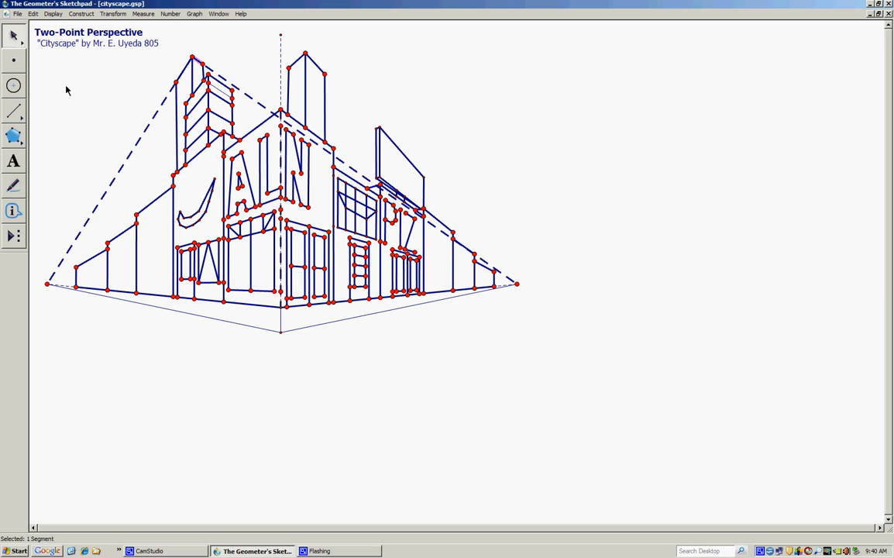
Hide the two dashed guide segments running from the rear tower's peak to the vanishing points
click(150, 120)
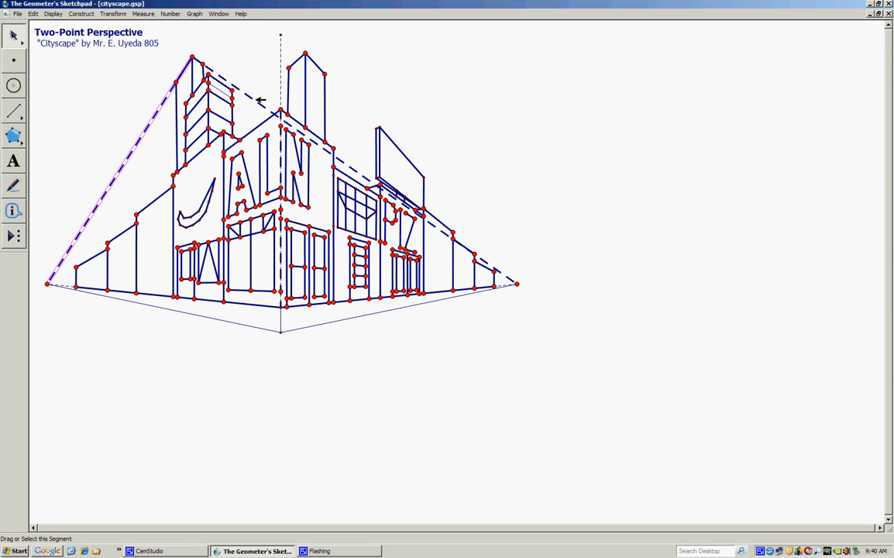
click(259, 100)
key(ctrl+h)
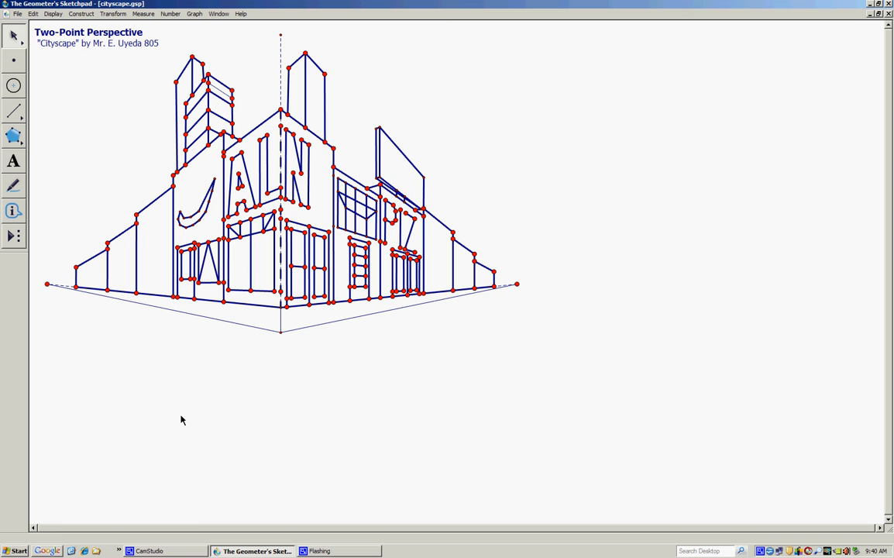
click(180, 551)
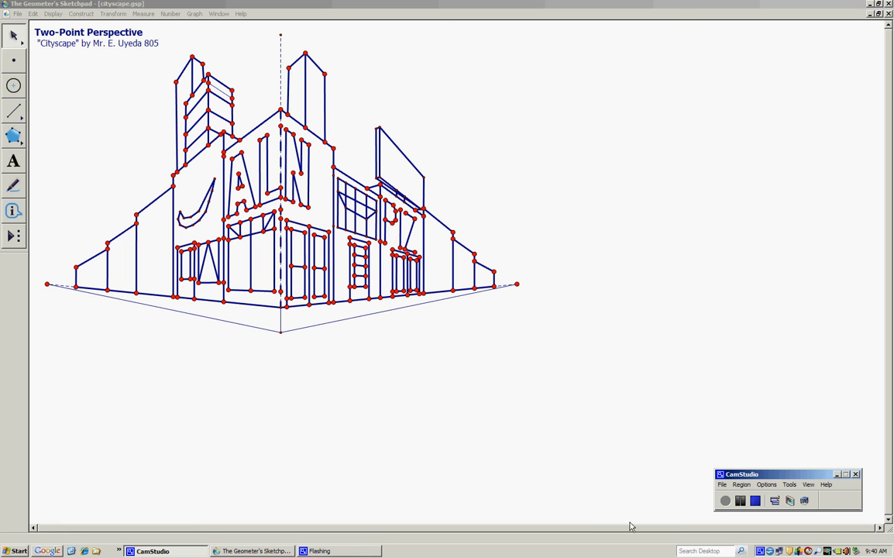